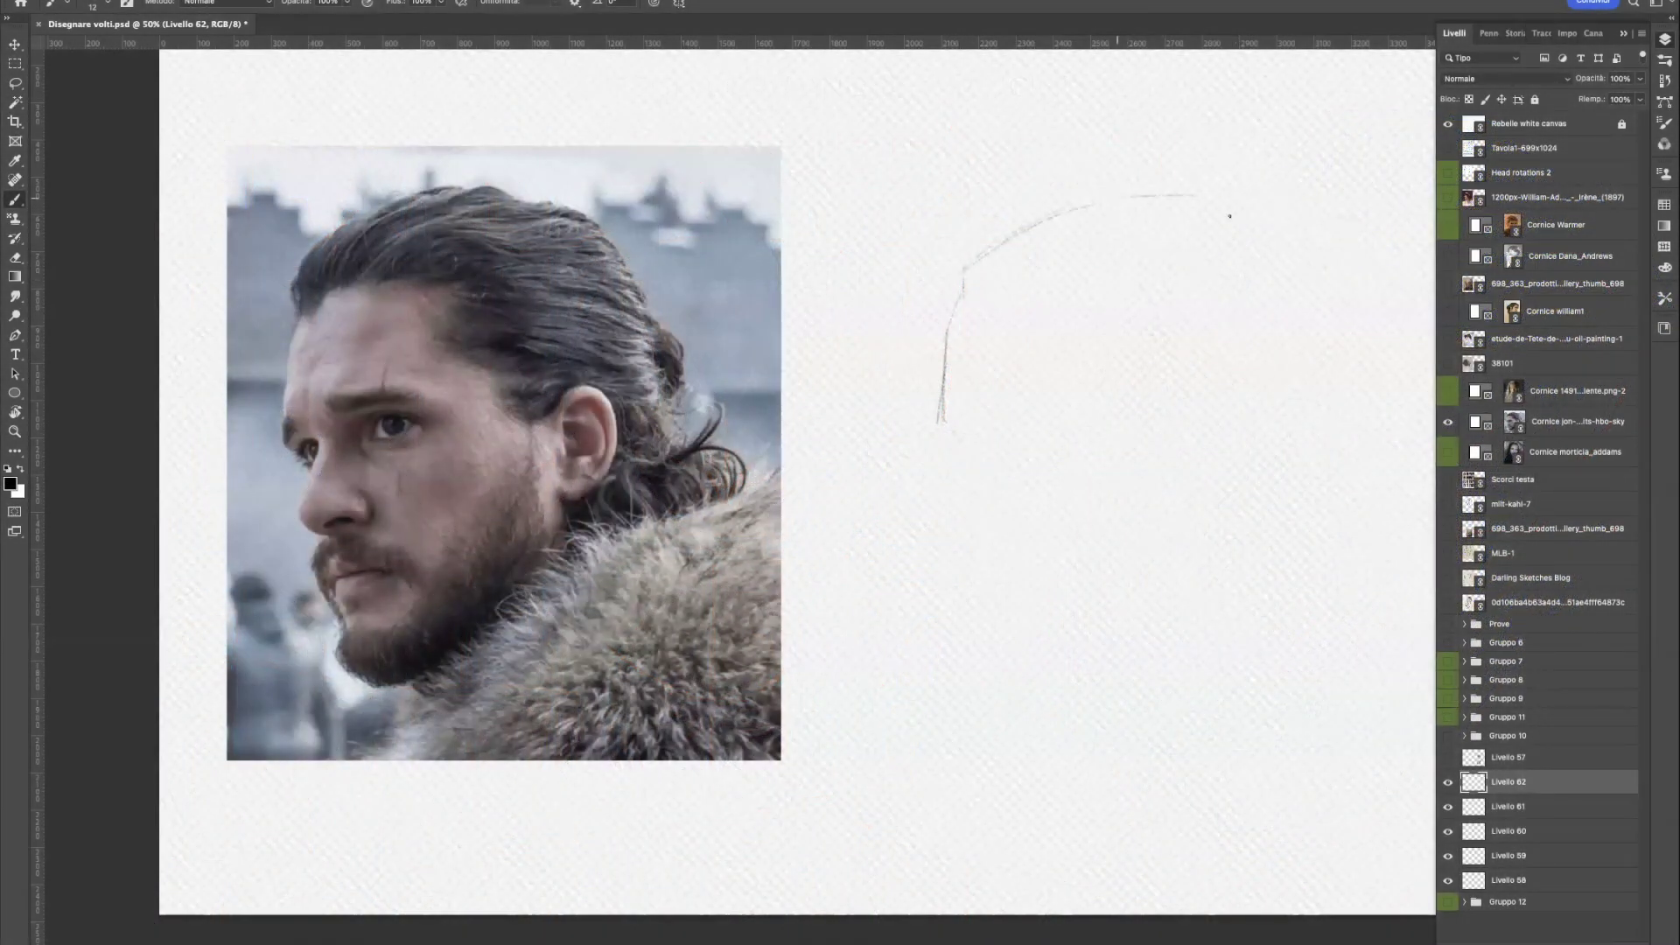
Sketch the top and back of the skull with first nose and brow strokes, erasing a stray back-of-head stroke.
drag(1129, 196, 1267, 216)
drag(940, 429, 969, 454)
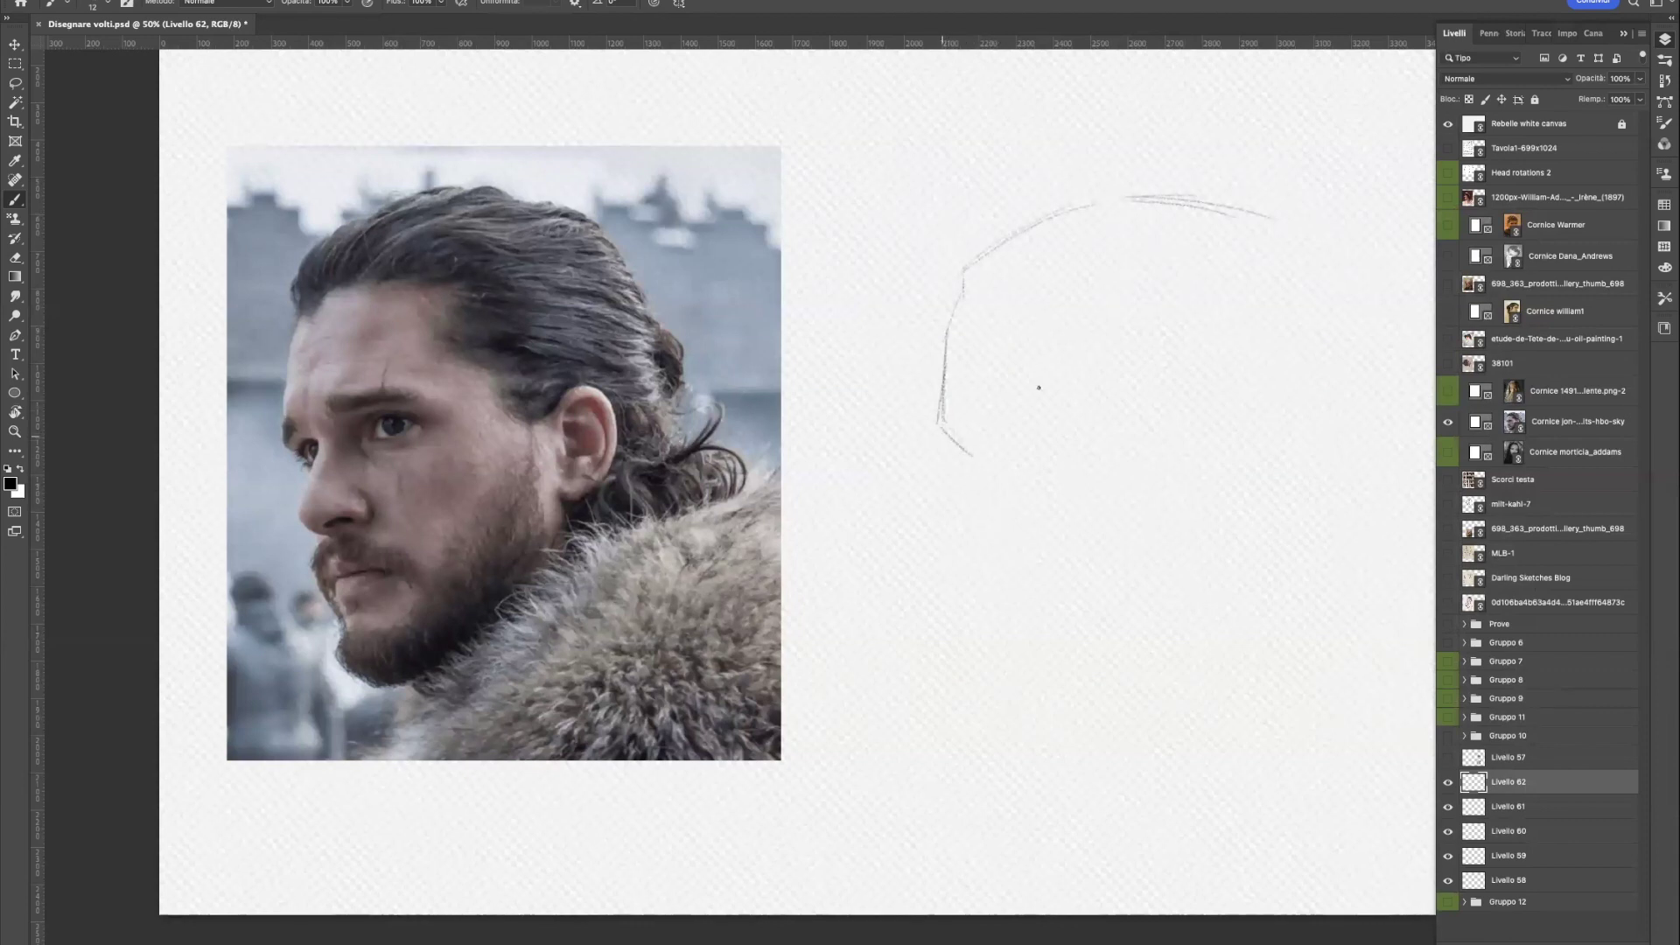
drag(1141, 403, 1170, 435)
drag(1231, 196, 1325, 354)
drag(1294, 232, 1347, 341)
drag(1268, 241, 1348, 397)
Block in the jaw, neck and mouth lines and reinforce the brow line.
drag(1068, 383, 1124, 398)
drag(943, 427, 982, 454)
mouse_move(942, 514)
mouse_down()
mouse_move(974, 524)
mouse_move(1006, 616)
mouse_up()
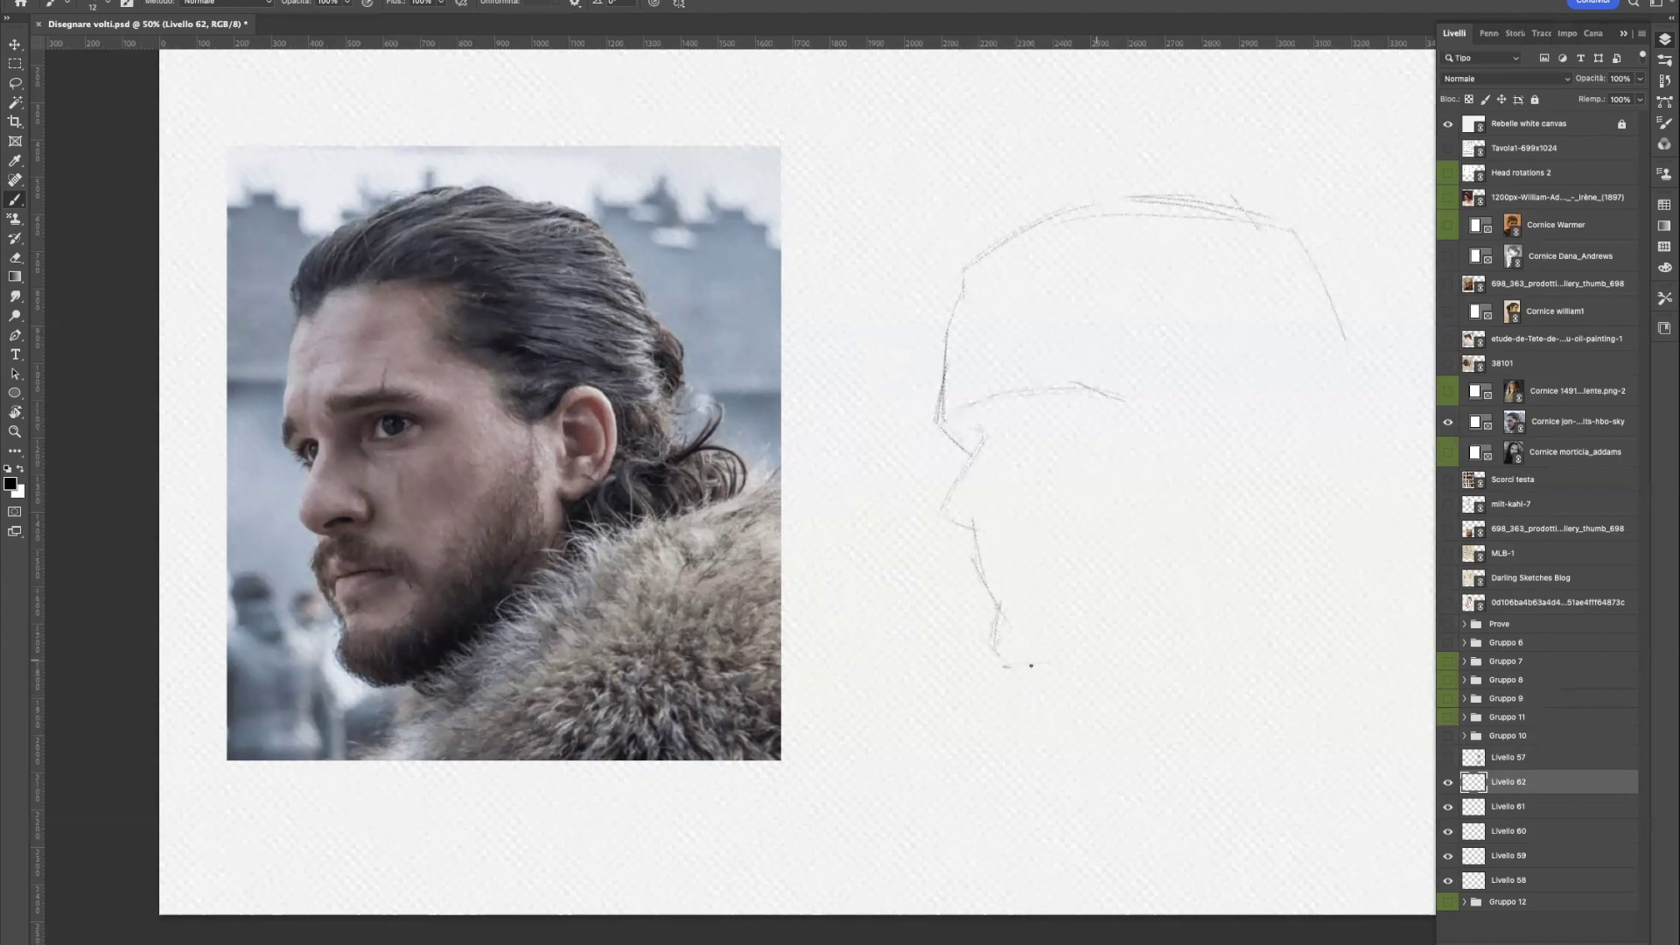
mouse_move(997, 599)
mouse_down()
mouse_move(987, 643)
mouse_move(1101, 674)
mouse_move(1347, 473)
mouse_up()
drag(997, 552, 1060, 557)
drag(1010, 500, 1010, 514)
drag(999, 394, 1075, 388)
Sketch the eye shape, nose-bridge curve and nostril, and darken the brow.
drag(1024, 434, 1074, 423)
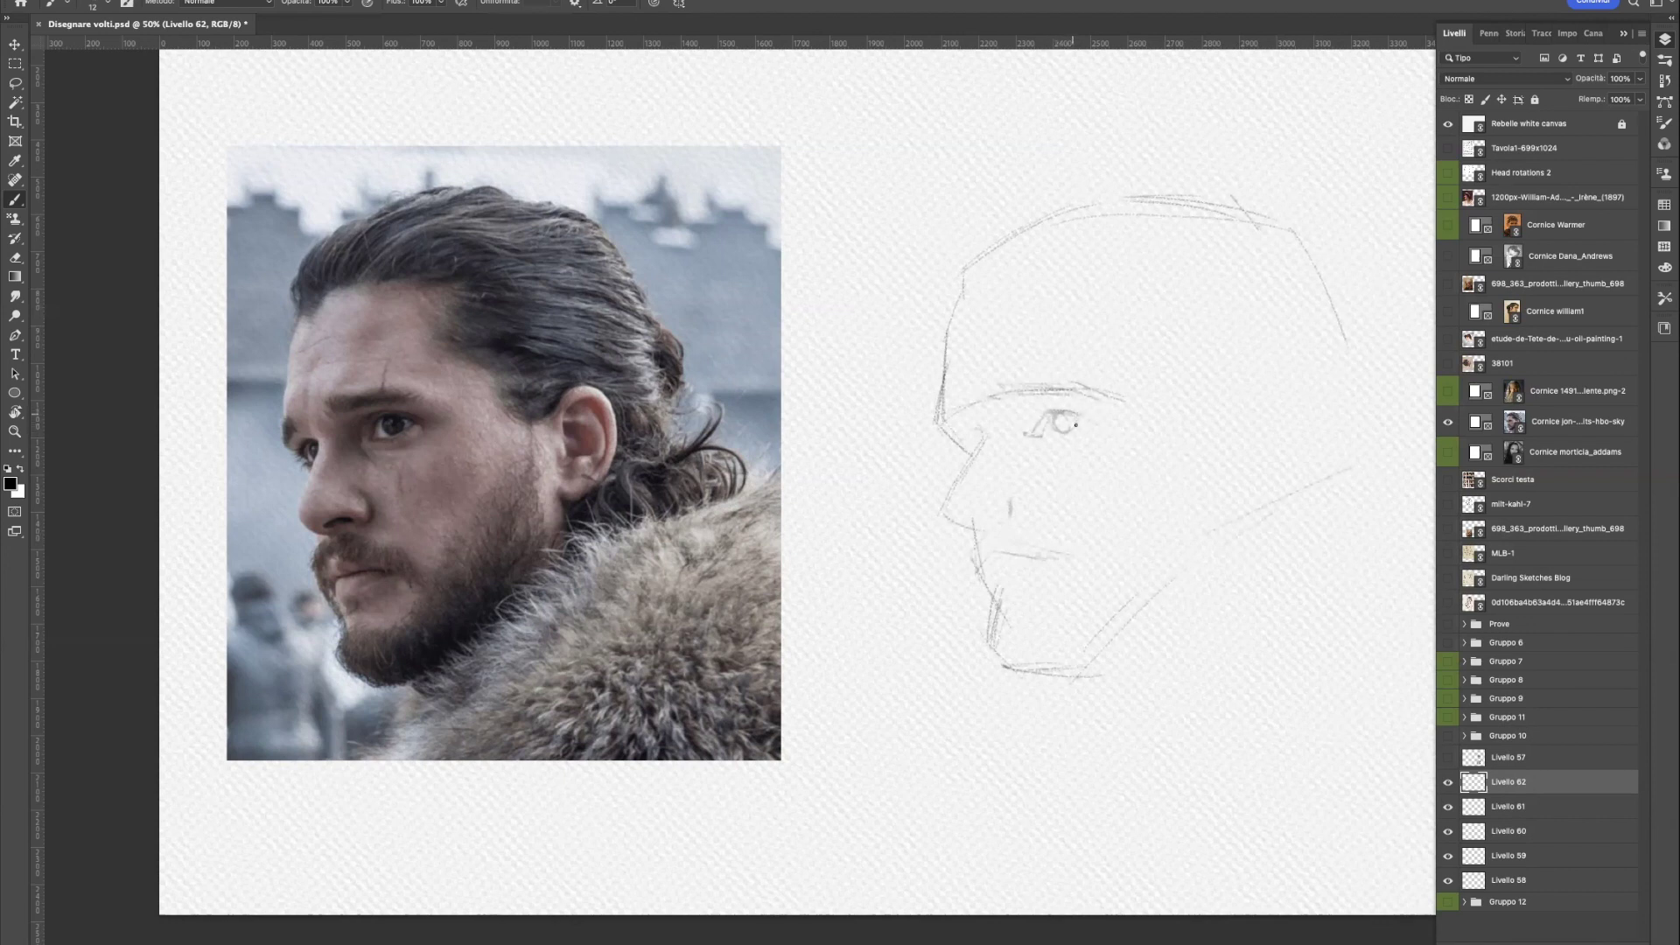
drag(1071, 405, 1104, 416)
drag(959, 447, 975, 433)
mouse_move(1045, 385)
mouse_down()
mouse_move(982, 393)
mouse_move(939, 426)
mouse_move(950, 416)
mouse_up()
drag(986, 518, 1008, 510)
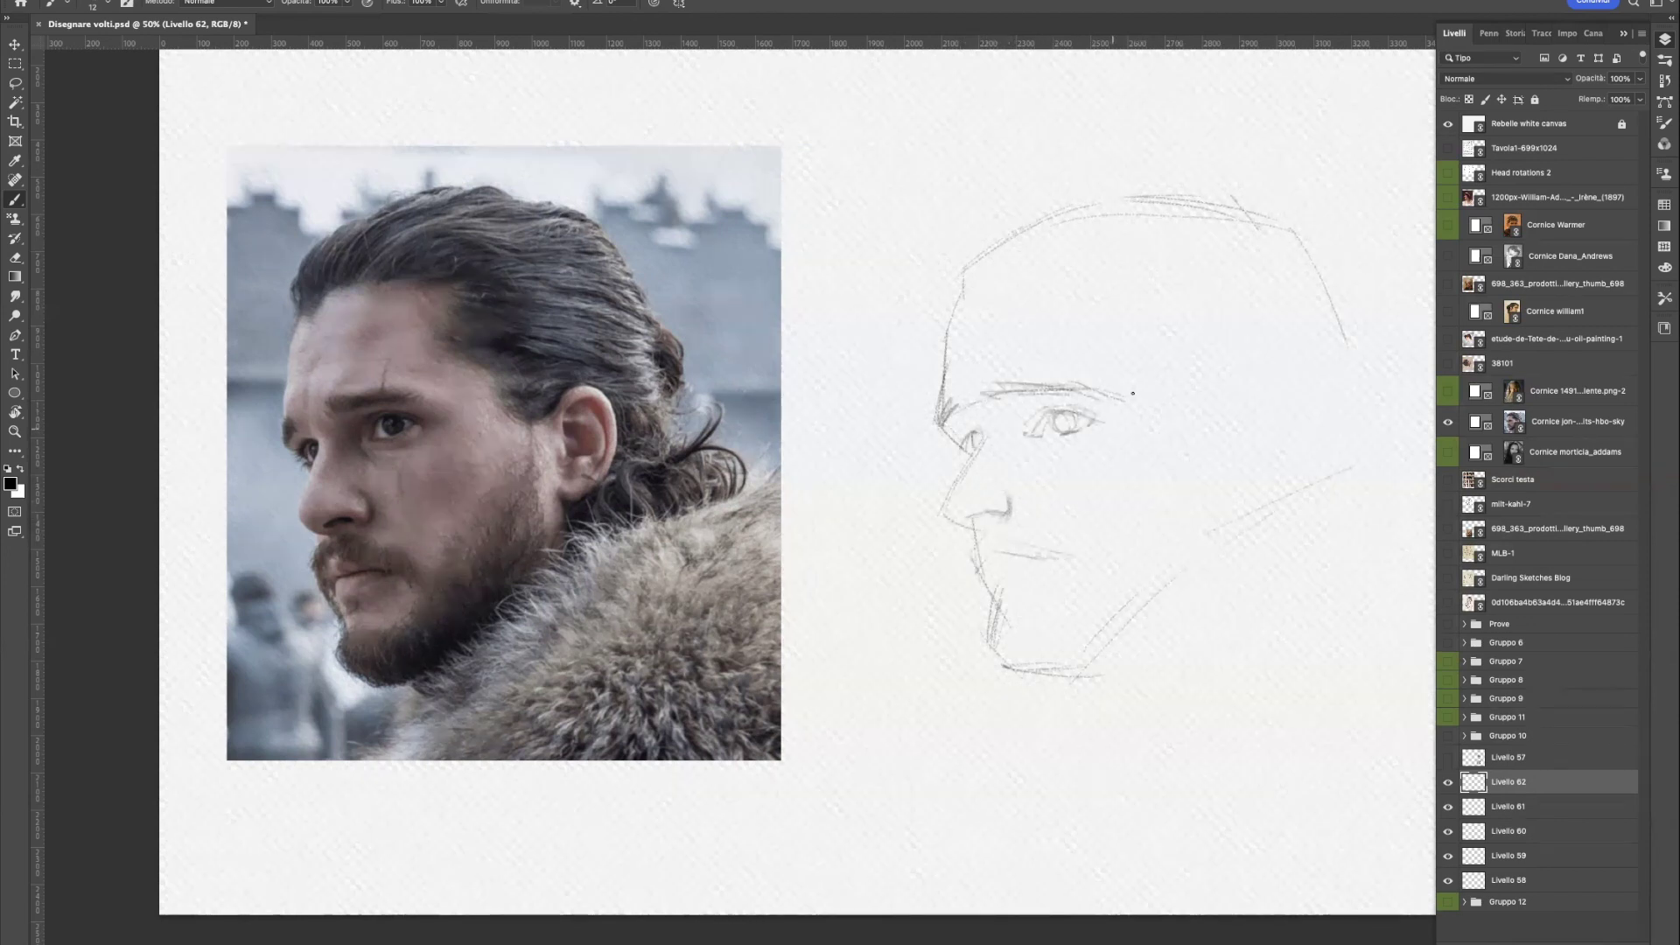
Reinforce the forehead and skull-top contours and sketch the ear's curve below the brow.
mouse_move(943, 359)
mouse_down()
mouse_move(981, 296)
mouse_move(955, 267)
mouse_up()
drag(989, 259, 1015, 243)
drag(1111, 206, 1241, 215)
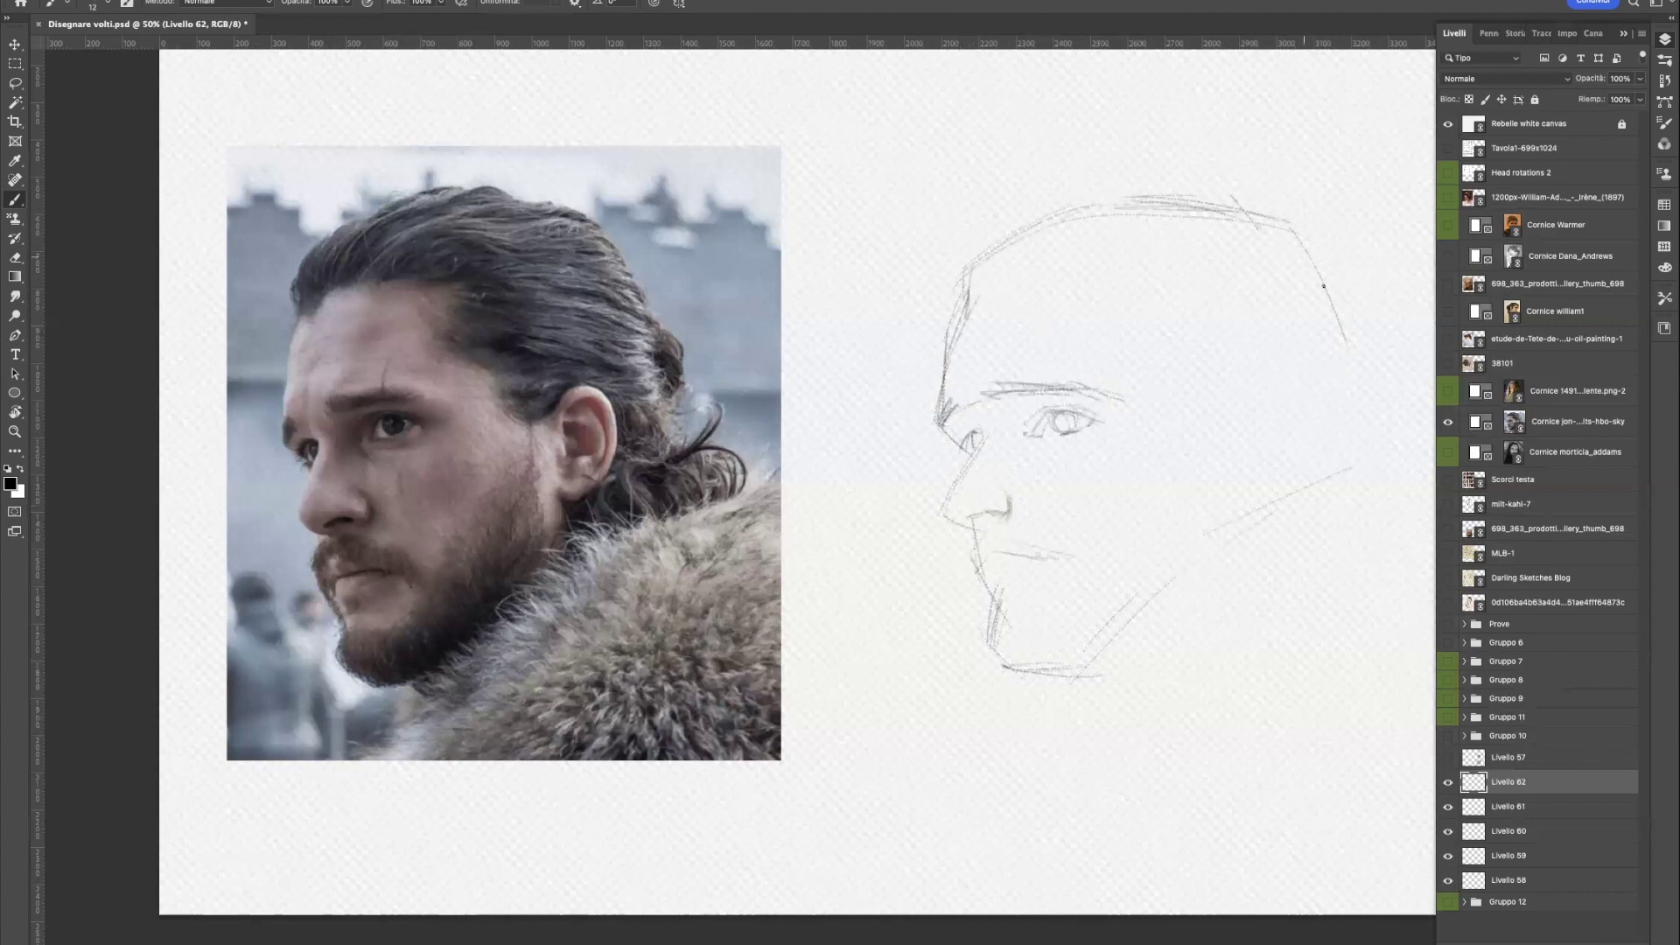
mouse_move(1251, 391)
mouse_down()
mouse_move(1280, 395)
mouse_move(1305, 457)
mouse_up()
mouse_move(1246, 387)
mouse_down()
mouse_move(1223, 418)
mouse_move(1120, 351)
mouse_up()
Draw the hairline across the forehead plus back-of-head and jaw-below-ear lines.
mouse_move(989, 319)
mouse_down()
mouse_move(1005, 286)
mouse_move(1138, 274)
mouse_up()
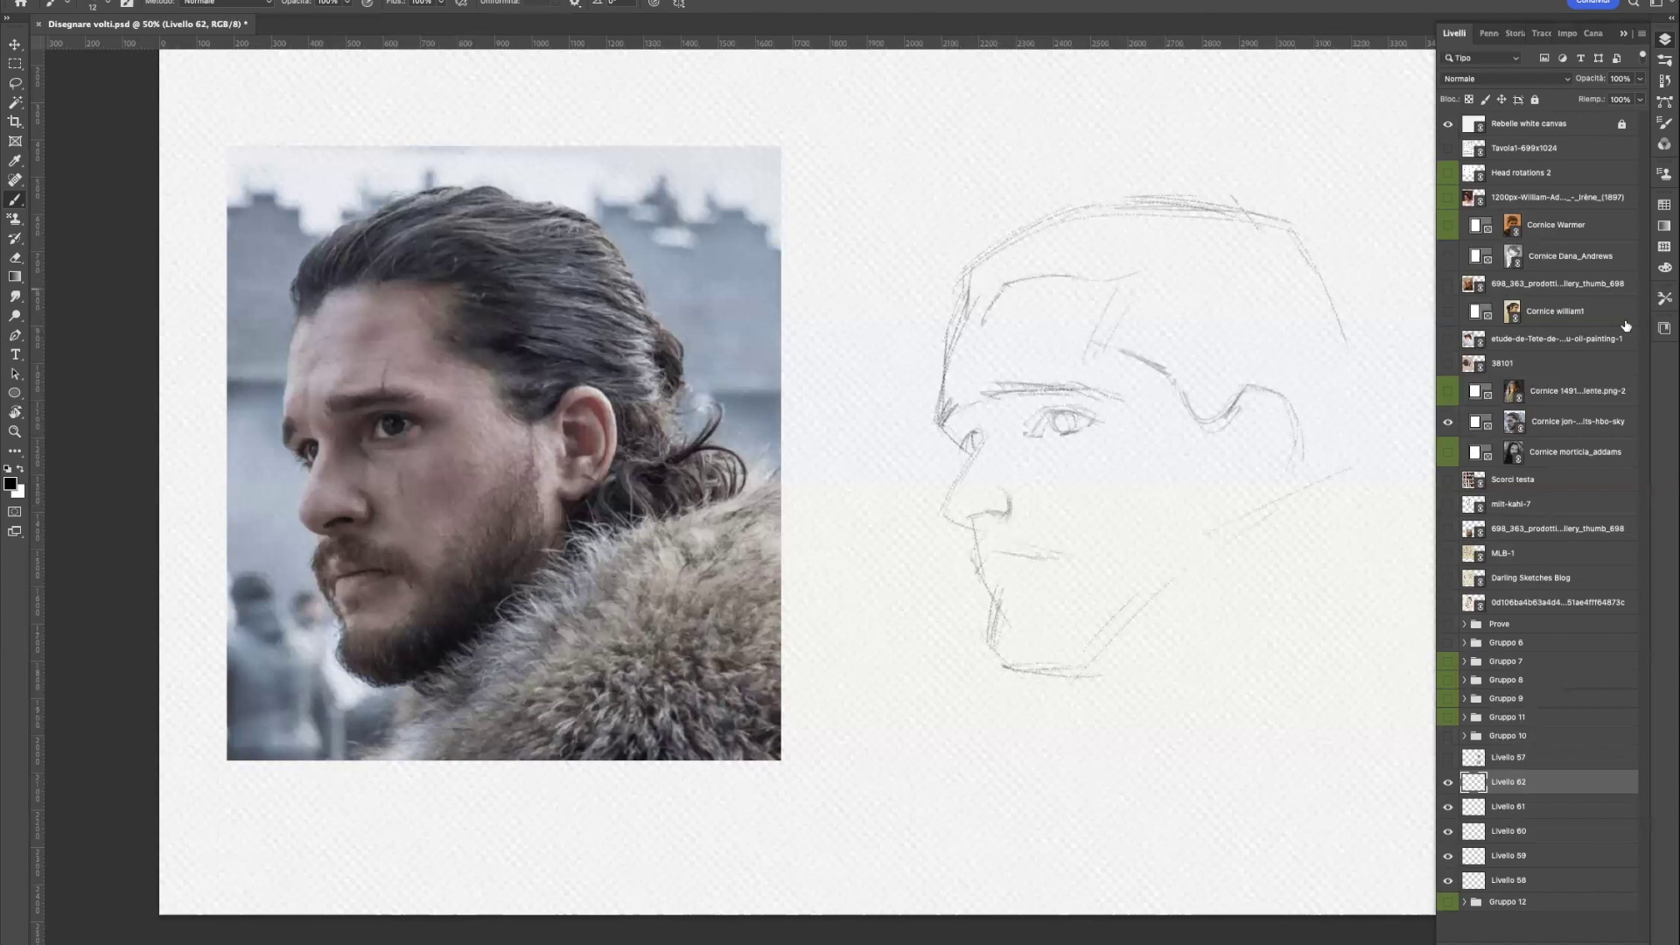
drag(1323, 329, 1380, 412)
drag(1375, 343, 1373, 428)
drag(1378, 412, 1361, 460)
mouse_move(1279, 379)
mouse_down()
mouse_move(1293, 425)
mouse_move(1270, 486)
mouse_up()
Outline the top of the ear with inner-ear detail and draw the iris.
mouse_move(1246, 404)
mouse_down()
mouse_move(1279, 396)
mouse_move(1282, 427)
mouse_move(1255, 438)
mouse_move(1262, 403)
mouse_up()
drag(1251, 399, 1278, 426)
mouse_move(1274, 422)
mouse_down()
mouse_move(1283, 472)
mouse_move(1256, 437)
mouse_move(1241, 459)
mouse_move(1288, 466)
mouse_move(1246, 506)
mouse_up()
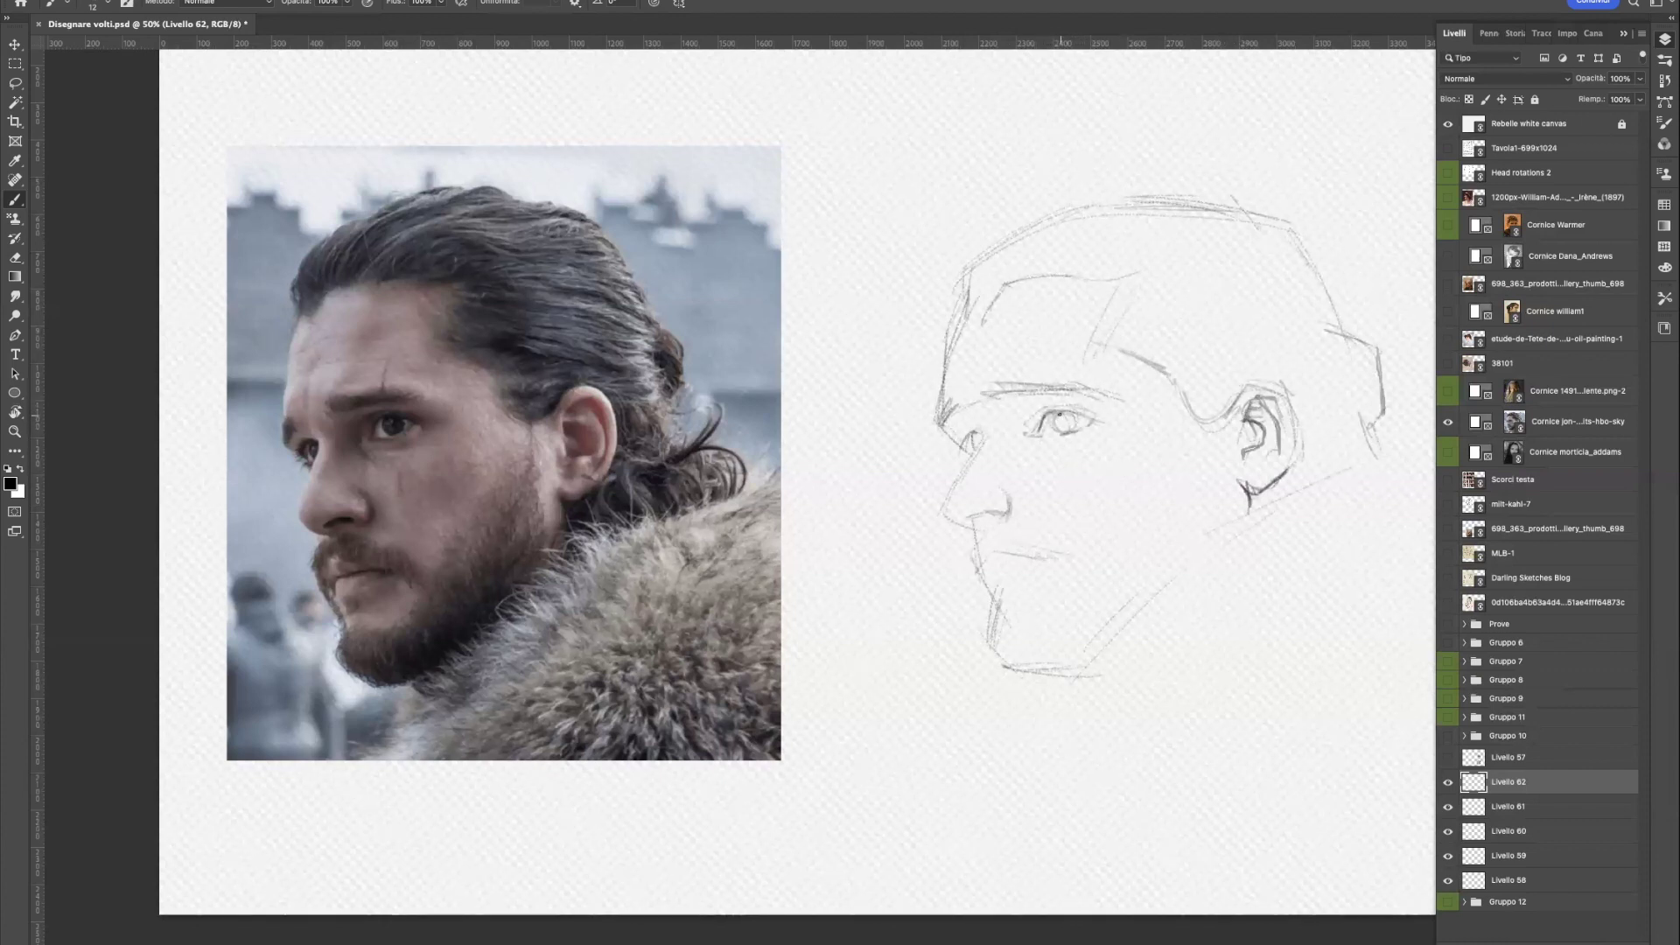
mouse_move(1059, 414)
mouse_down()
mouse_move(1056, 433)
mouse_move(1092, 421)
mouse_move(1057, 405)
mouse_move(1097, 418)
mouse_move(1074, 430)
mouse_up()
Darken the inner eye corner, nose tip and nostril, then define the upper lip and mouth line.
mouse_move(1045, 414)
mouse_down()
mouse_move(1037, 434)
mouse_move(1041, 409)
mouse_move(984, 422)
mouse_move(968, 464)
mouse_move(972, 429)
mouse_move(939, 431)
mouse_move(959, 395)
mouse_move(941, 425)
mouse_move(1005, 385)
mouse_move(1098, 383)
mouse_move(1115, 399)
mouse_move(1083, 428)
mouse_up()
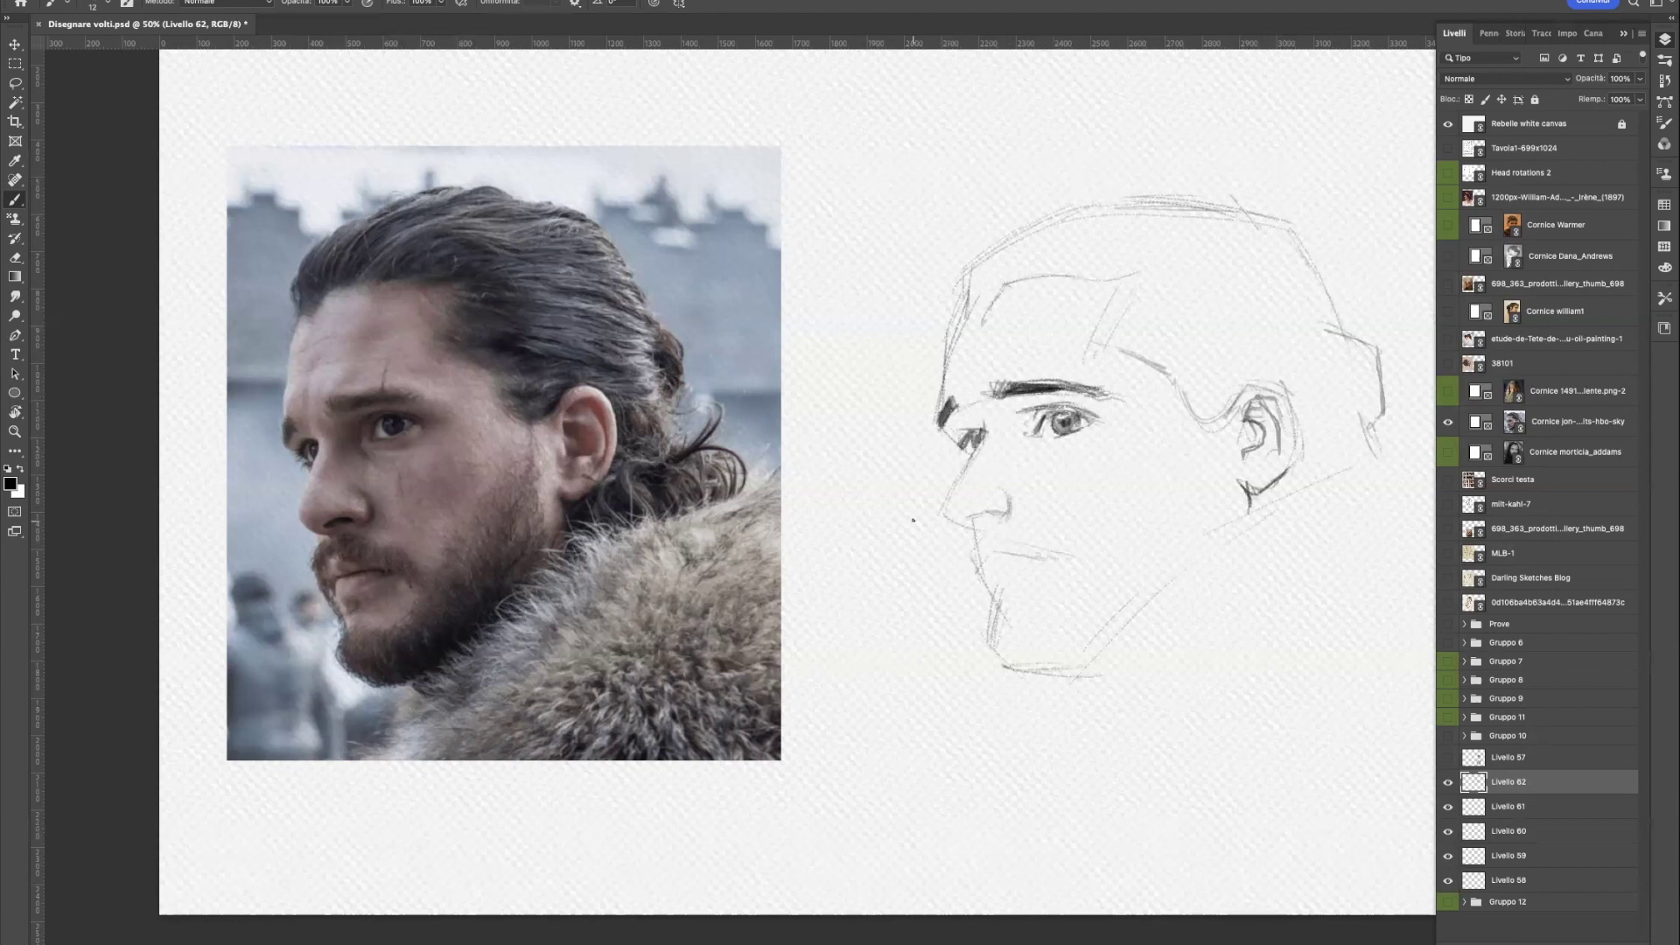
mouse_move(941, 506)
mouse_down()
mouse_move(985, 530)
mouse_move(999, 508)
mouse_up()
mouse_move(979, 540)
mouse_down()
mouse_move(973, 576)
mouse_move(998, 606)
mouse_up()
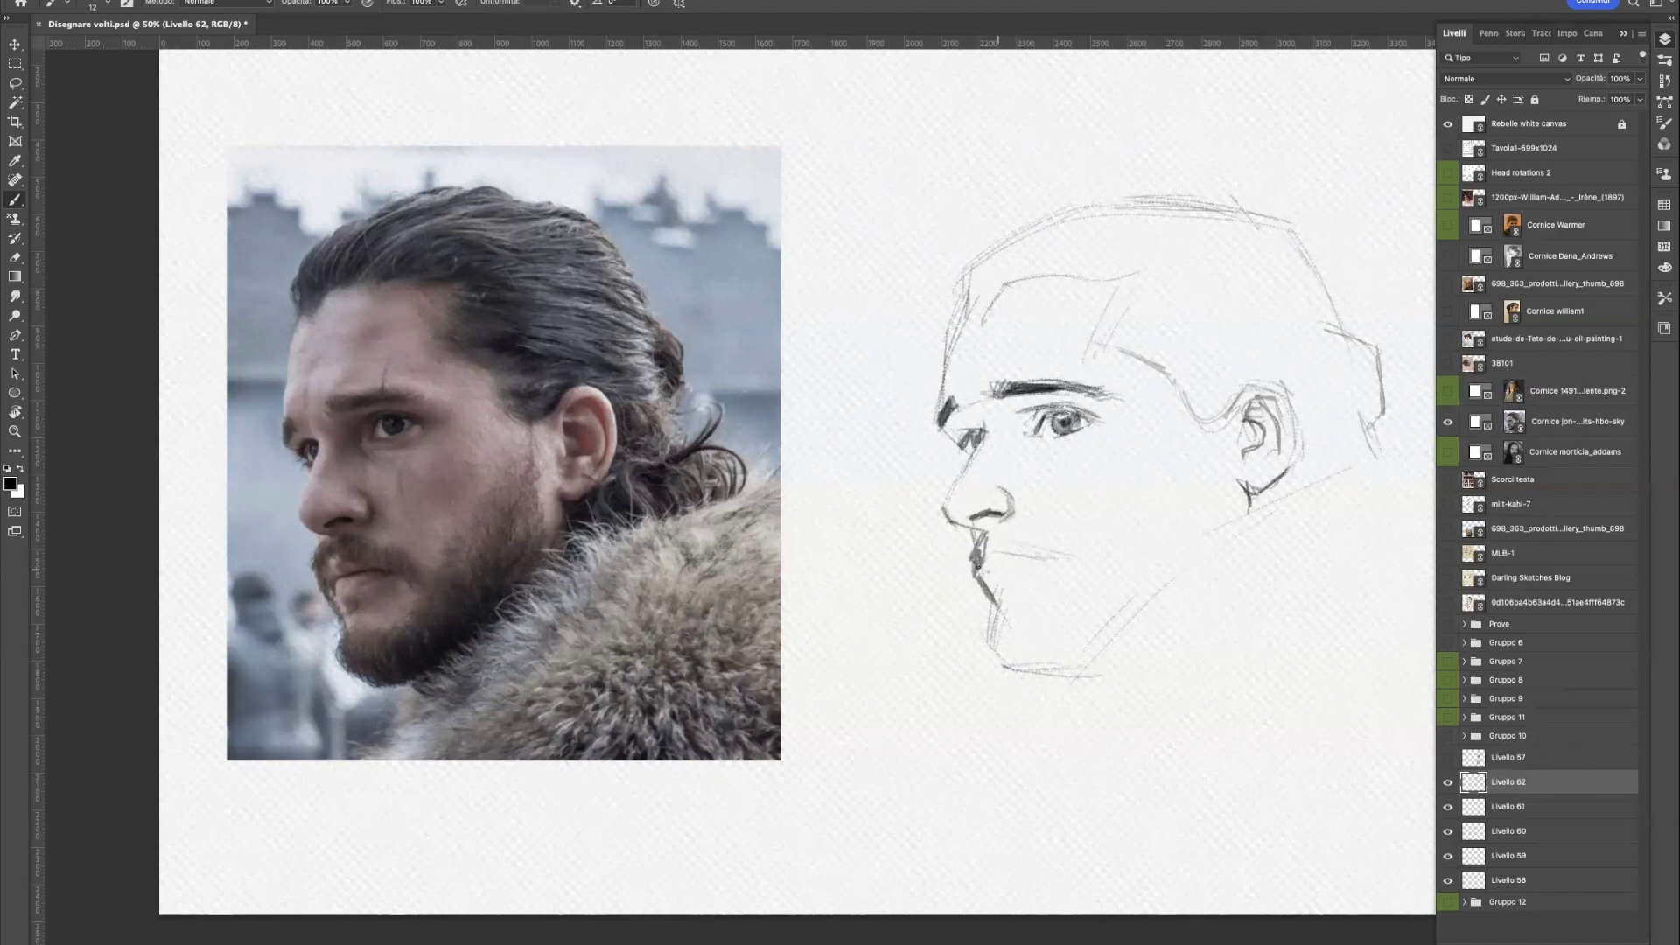
mouse_move(1018, 556)
mouse_down()
mouse_move(998, 560)
mouse_move(1035, 555)
mouse_move(990, 566)
mouse_move(1014, 602)
mouse_move(997, 670)
mouse_move(1071, 673)
mouse_up()
Add temple, hairline and sweeping hair strokes across the top of the head.
mouse_move(1105, 350)
mouse_down()
mouse_move(1201, 357)
mouse_move(1187, 353)
mouse_up()
drag(1113, 282, 1160, 272)
mouse_move(1046, 267)
mouse_down()
mouse_move(1120, 238)
mouse_move(1216, 262)
mouse_move(1288, 255)
mouse_up()
mouse_move(1008, 282)
mouse_down()
mouse_move(1026, 254)
mouse_move(1104, 219)
mouse_up()
drag(1015, 251, 1207, 200)
mouse_move(989, 297)
mouse_down()
mouse_move(1043, 233)
mouse_move(989, 259)
mouse_up()
mouse_move(968, 308)
mouse_down()
mouse_move(983, 256)
mouse_move(973, 270)
mouse_up()
Darken the forehead edge, eye socket, ear curve and jaw-to-neck line, and sketch the back of the neck.
drag(950, 336, 973, 295)
drag(943, 389, 950, 343)
drag(939, 444, 964, 426)
drag(957, 451, 965, 429)
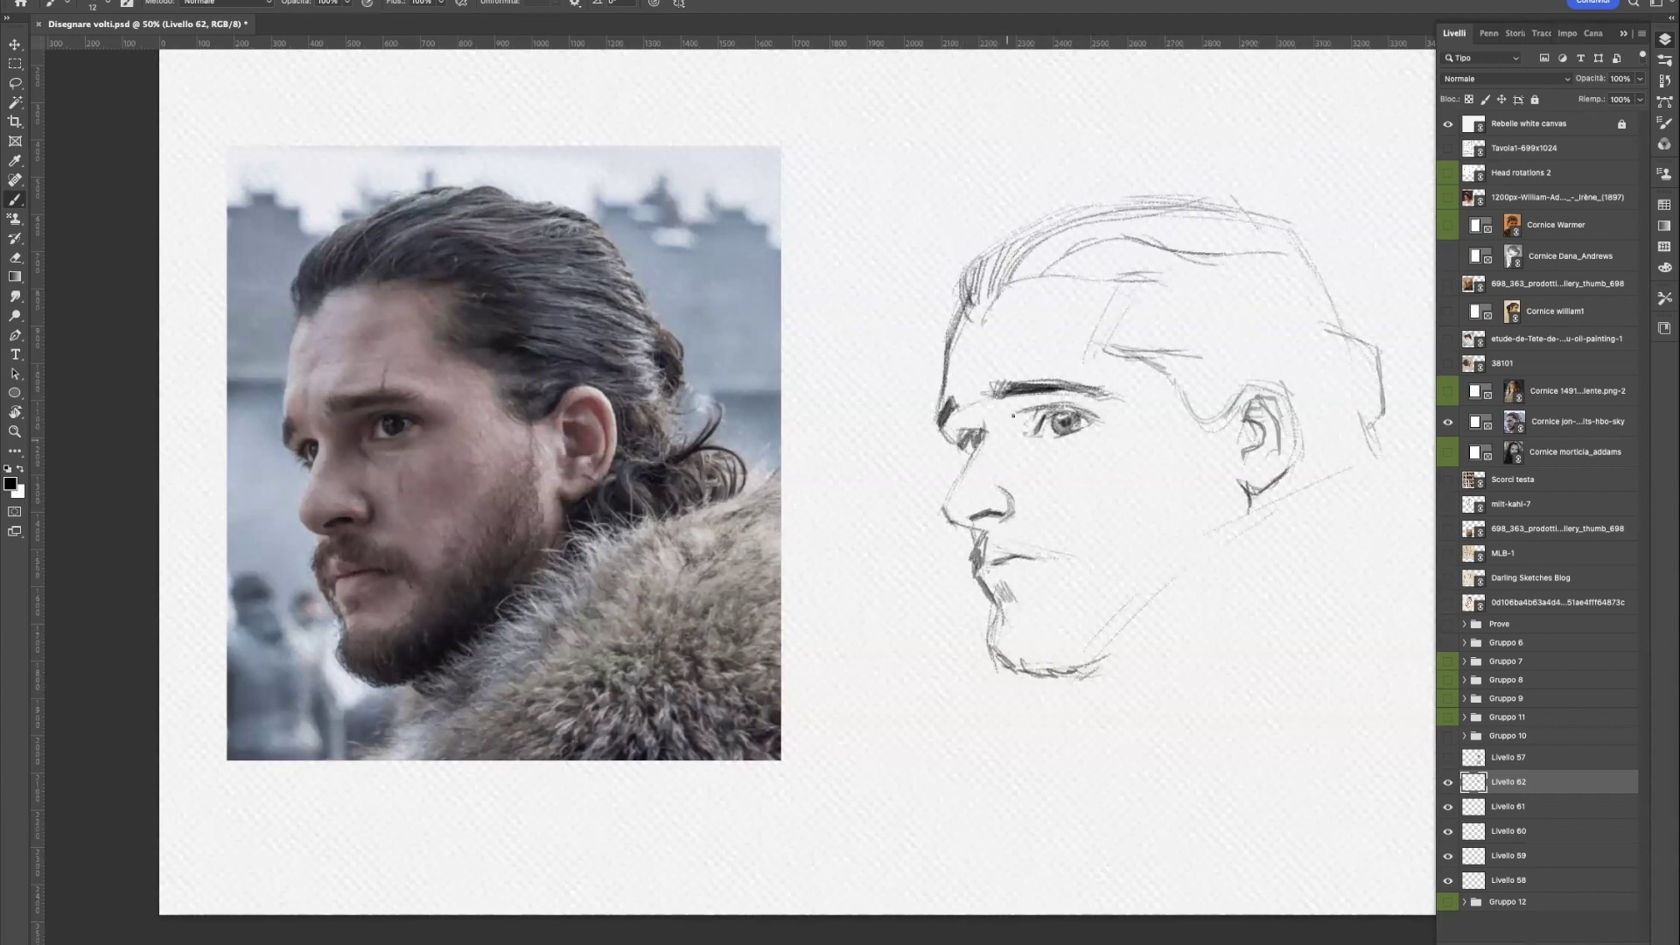
mouse_move(1189, 401)
mouse_down()
mouse_move(1227, 411)
mouse_move(1233, 395)
mouse_move(1216, 400)
mouse_move(1280, 377)
mouse_move(1288, 452)
mouse_move(1242, 535)
mouse_up()
drag(1104, 687, 1171, 590)
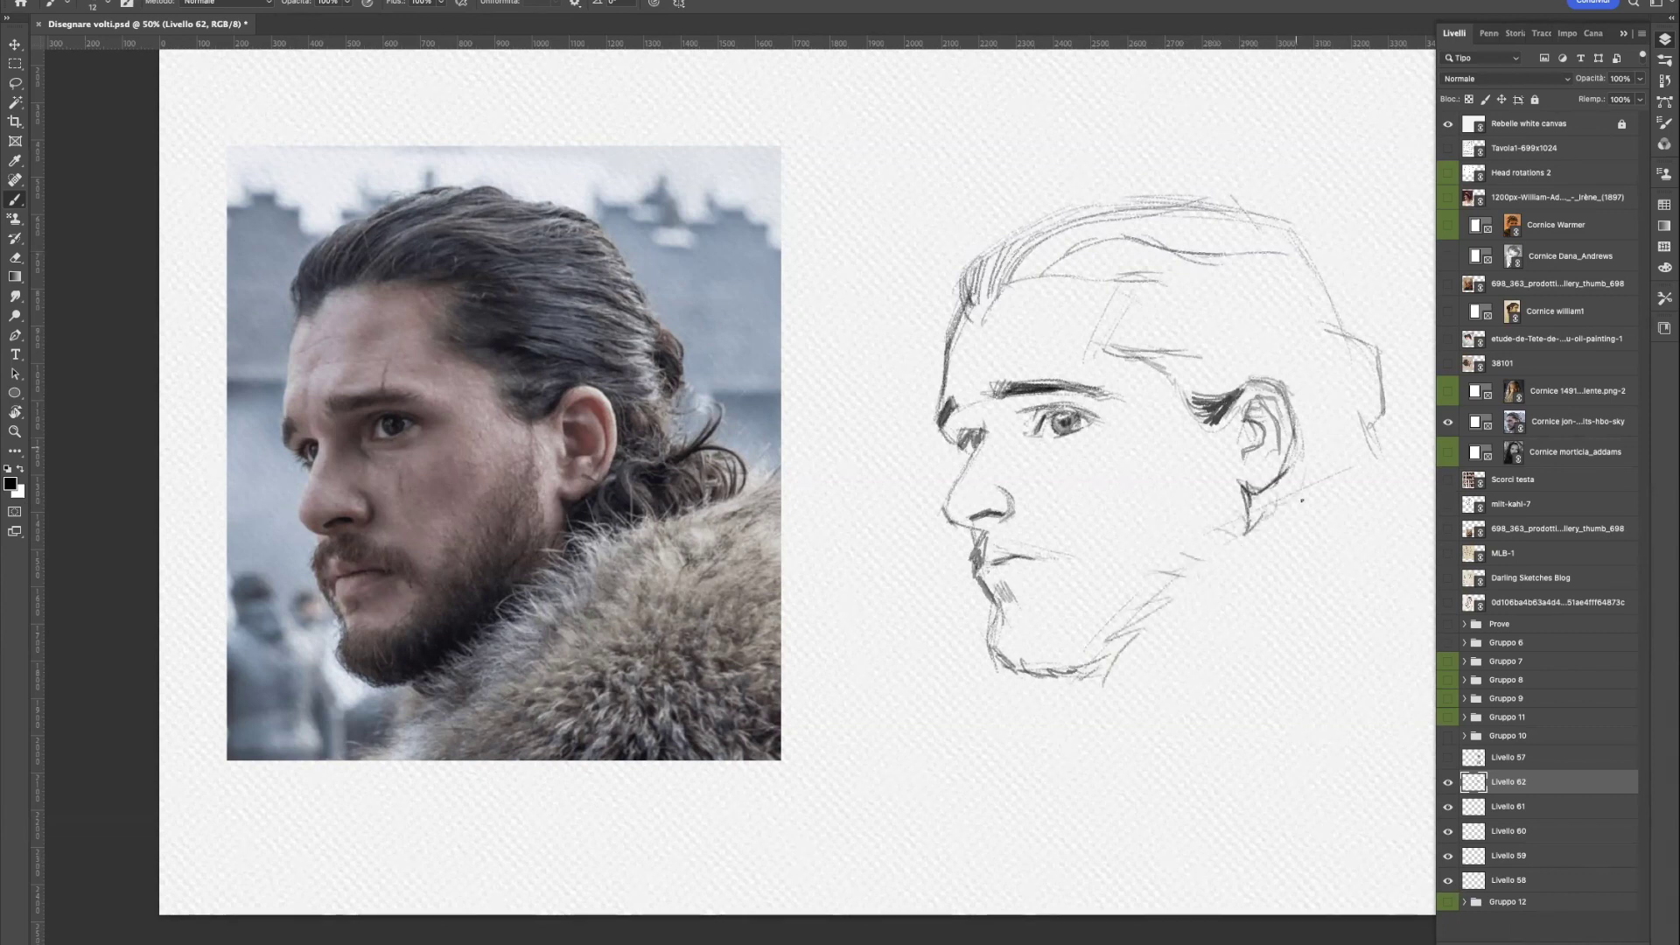
mouse_move(1312, 495)
mouse_down()
mouse_move(1413, 466)
mouse_move(1381, 363)
mouse_up()
drag(1348, 442, 1396, 389)
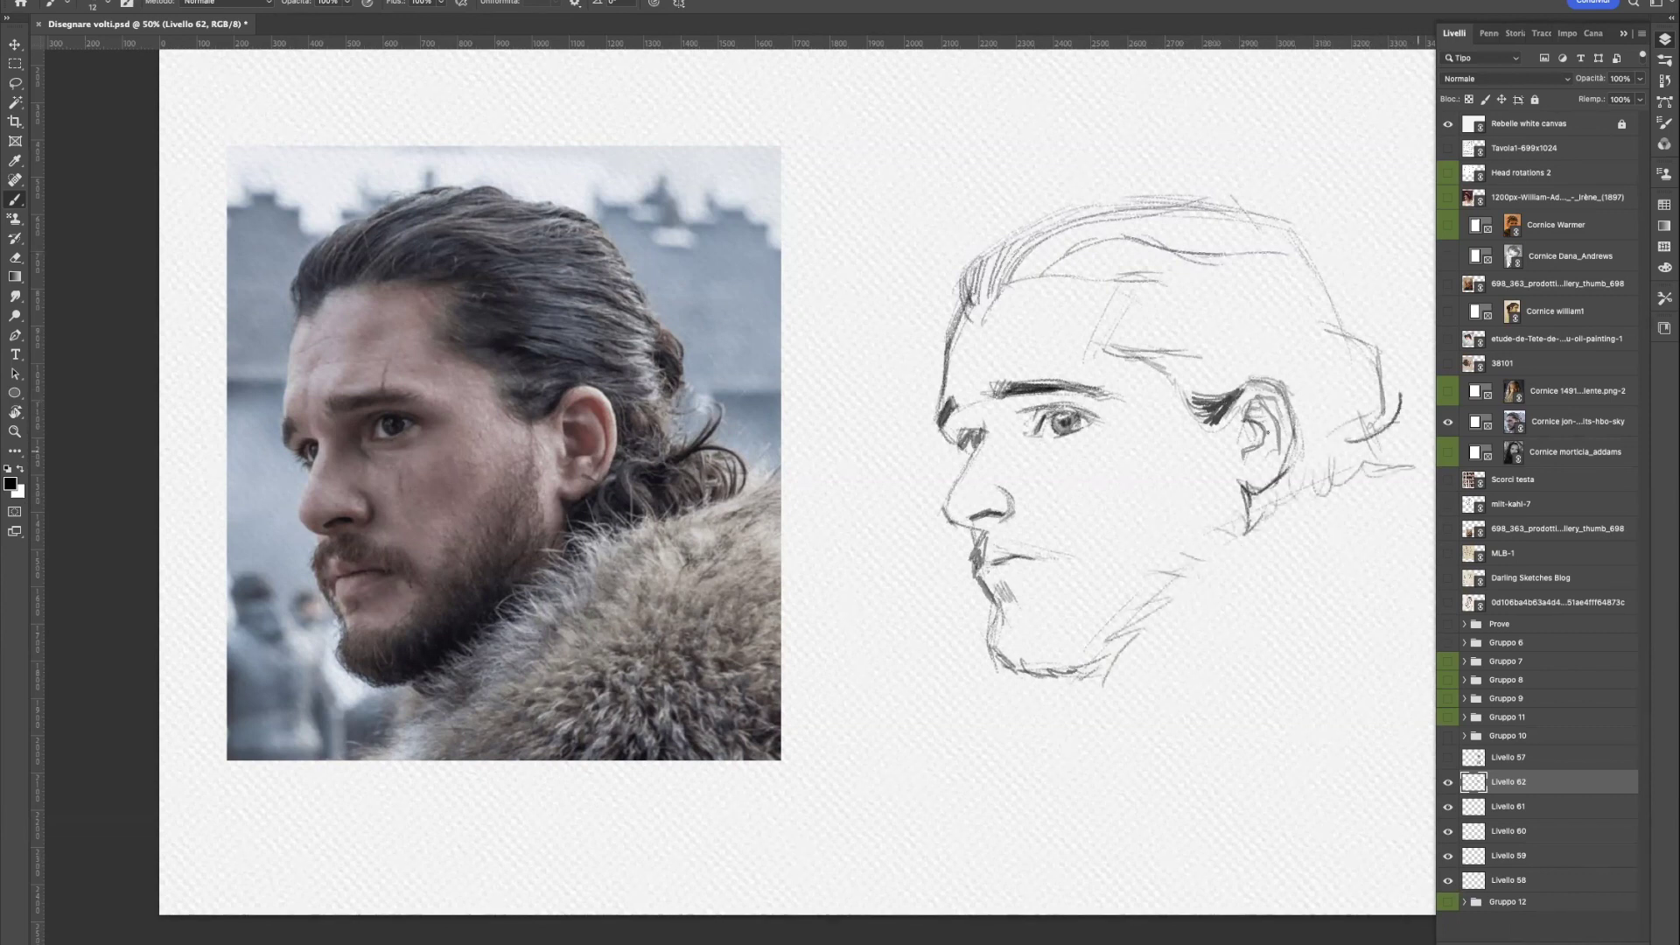
Nudge the whole sketch slightly left and add hair strokes behind the ear.
drag(1293, 359, 1240, 353)
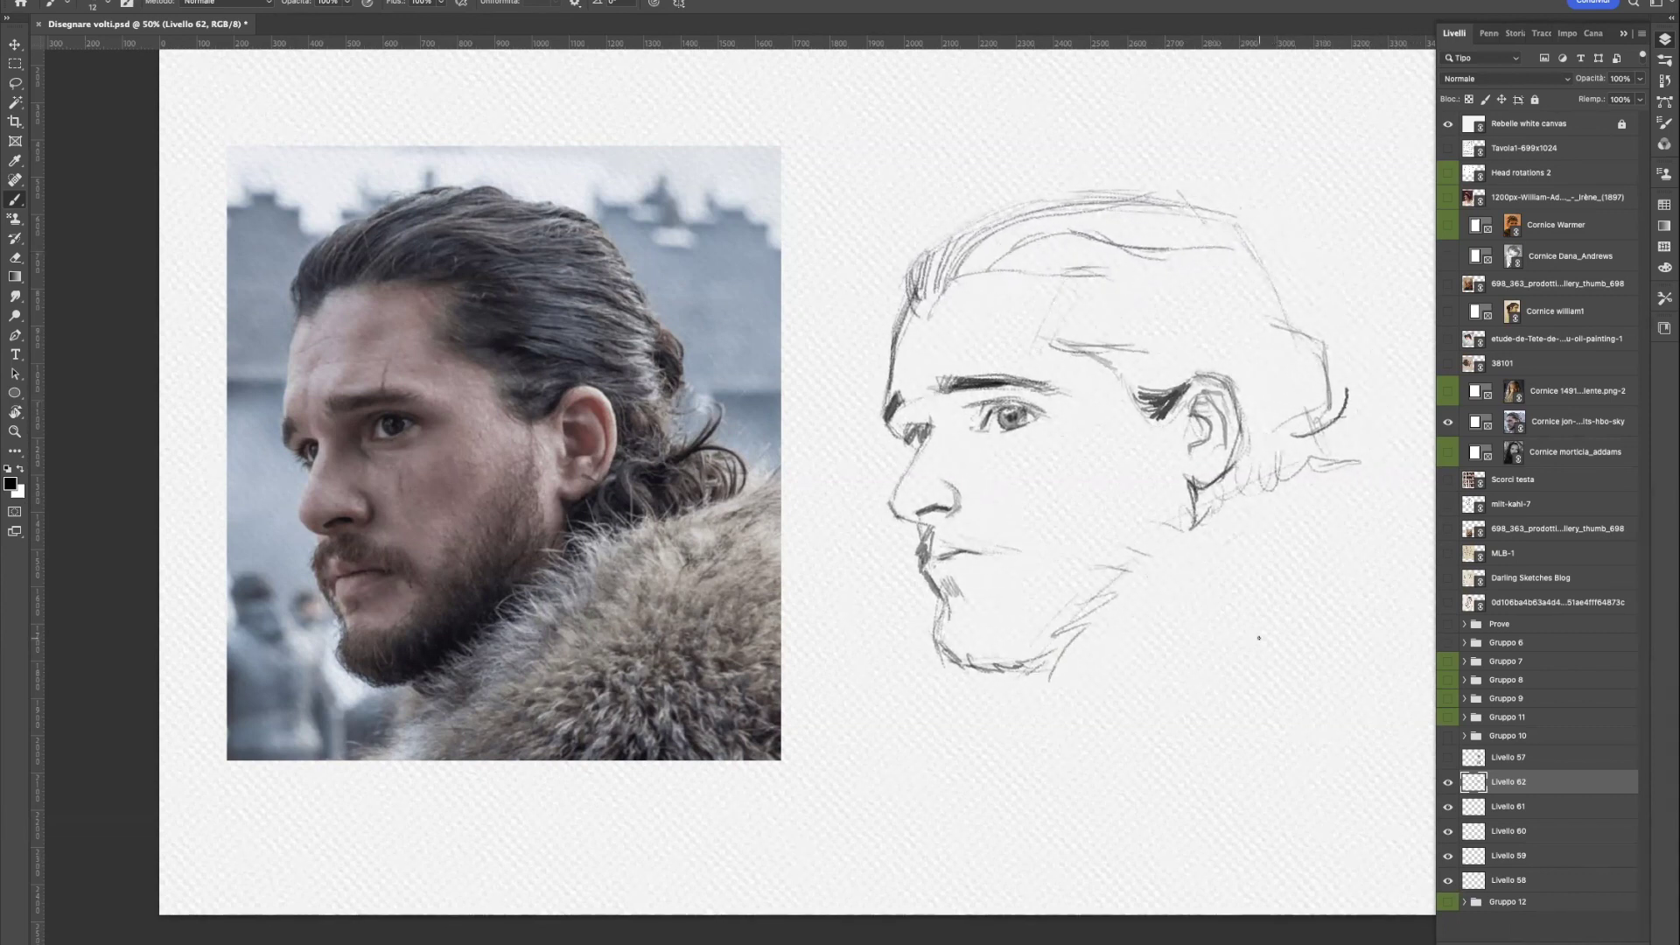
drag(1357, 386, 1285, 460)
drag(1288, 339, 1318, 401)
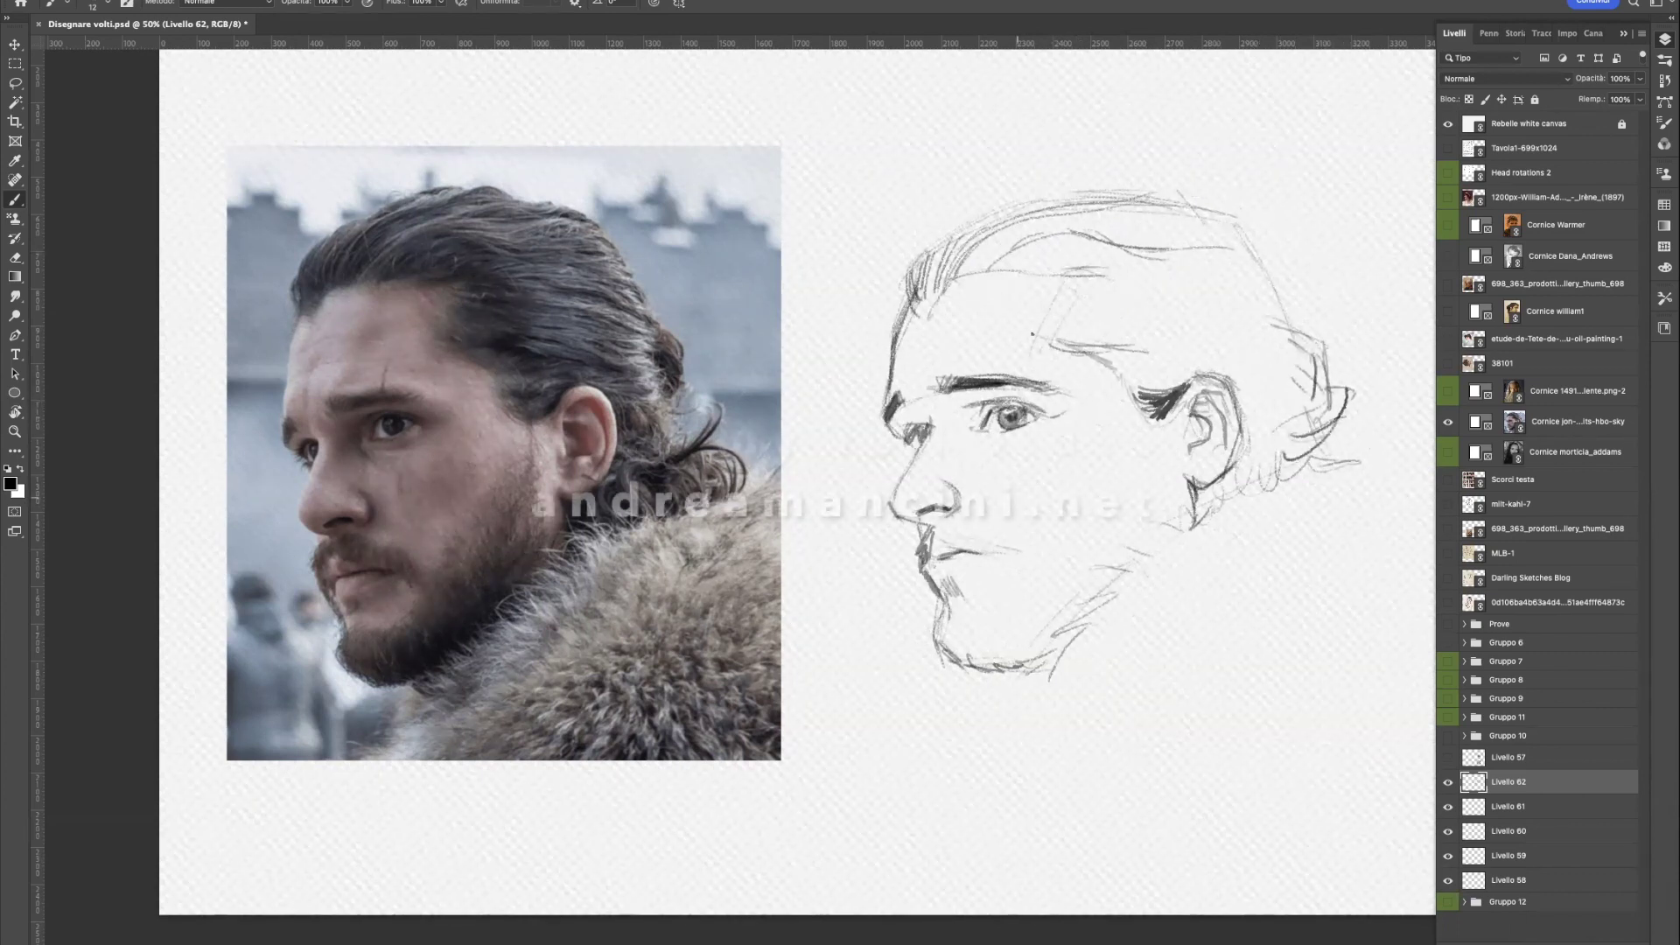